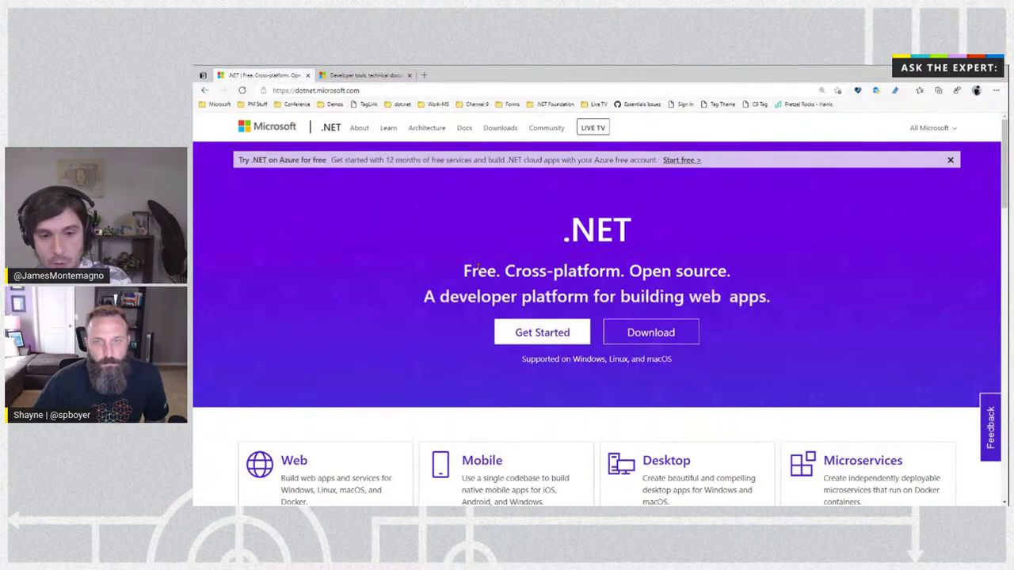
# Step: Highlight the 'Free. Cross-platform. Open source.' headline and scroll past the workload tiles to Languages
pyautogui.moveTo(463, 272); pyautogui.dragTo(744, 286)
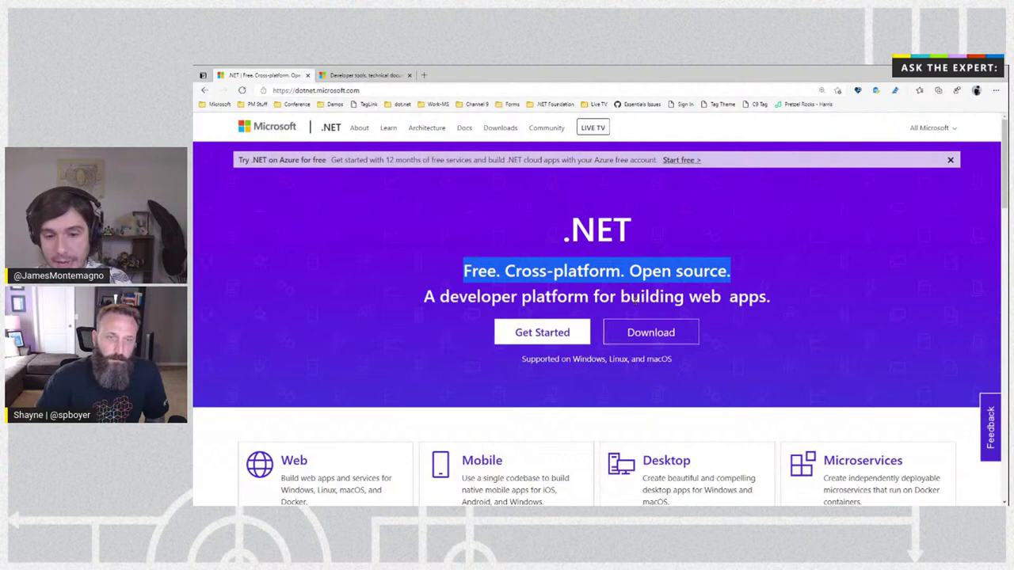
pyautogui.scroll(-1, 639, 301)
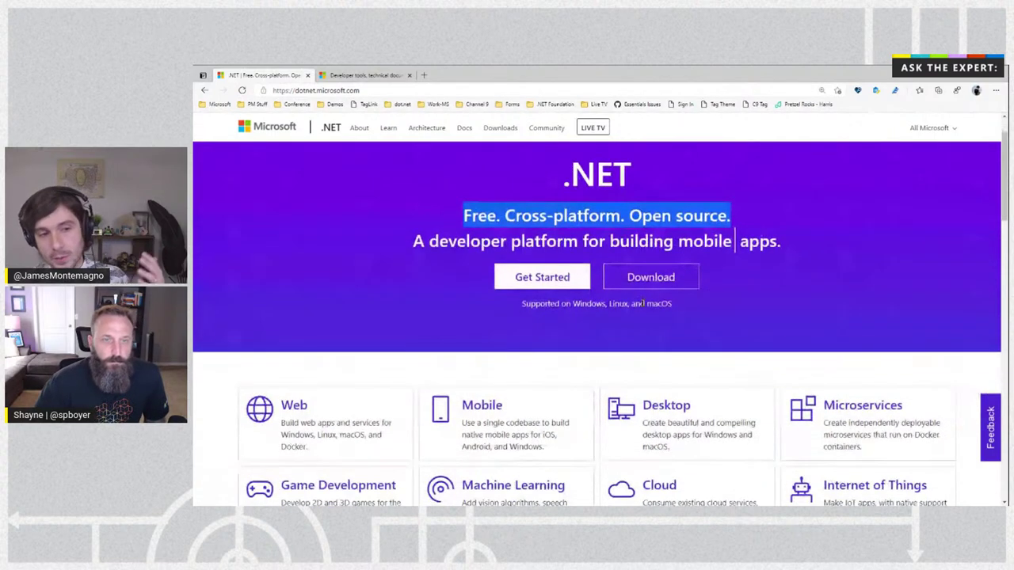
pyautogui.scroll(-2, 641, 303)
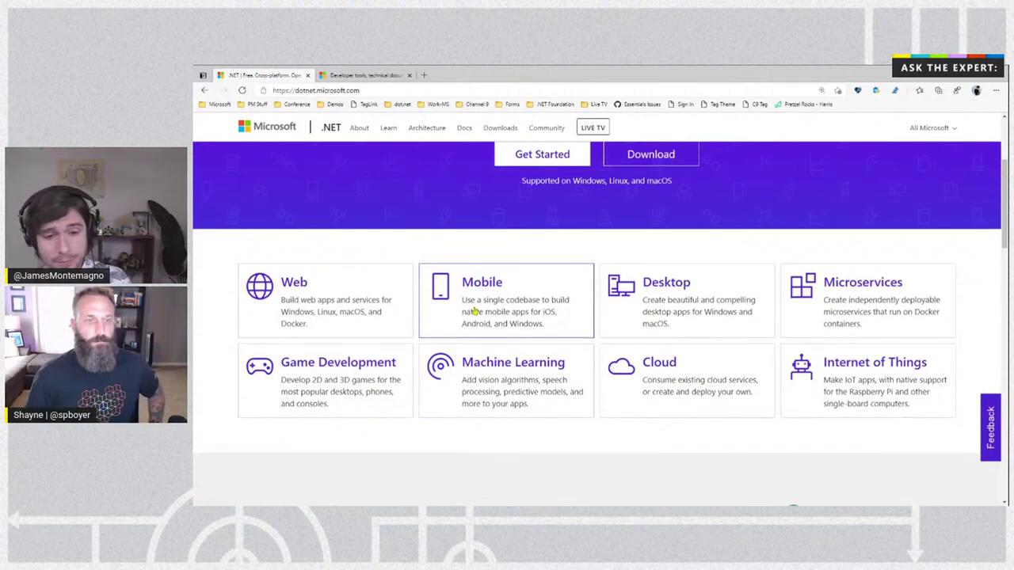
pyautogui.scroll(-4, 475, 310)
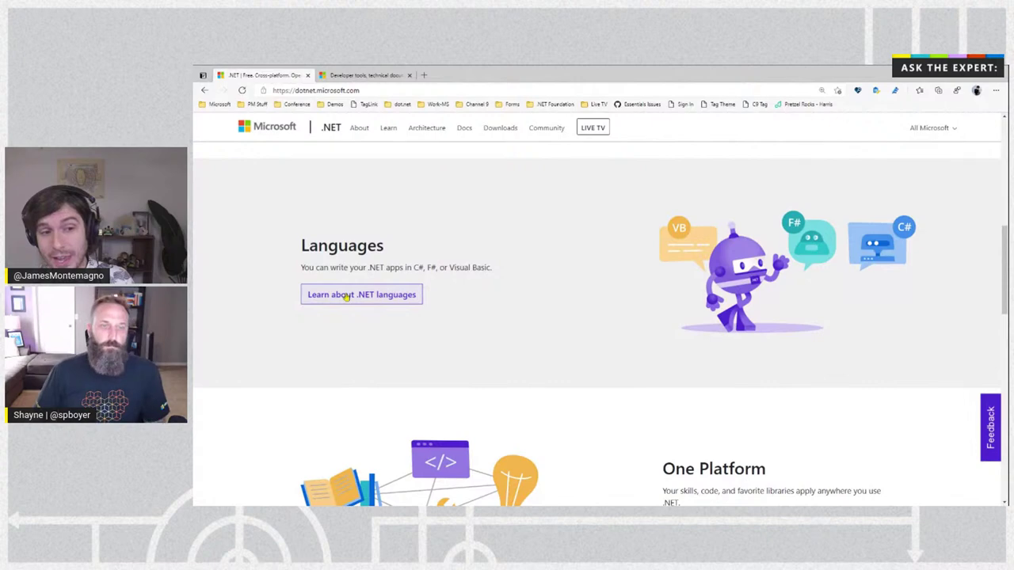
# Step: Open the .NET languages page and browse its C#, F# and Visual Basic sections, then return to the top
pyautogui.click(371, 298)
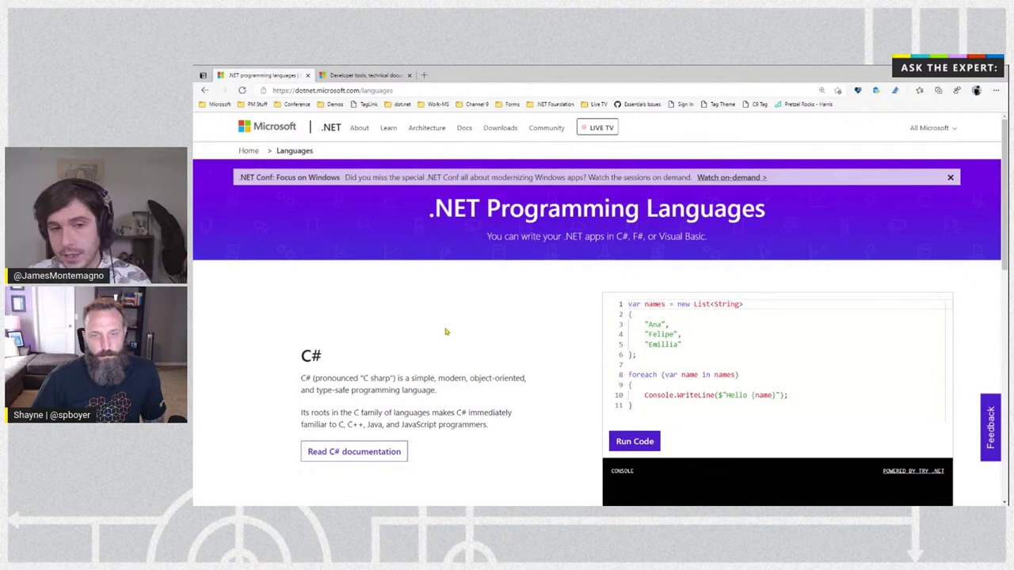
pyautogui.scroll(-2, 446, 332)
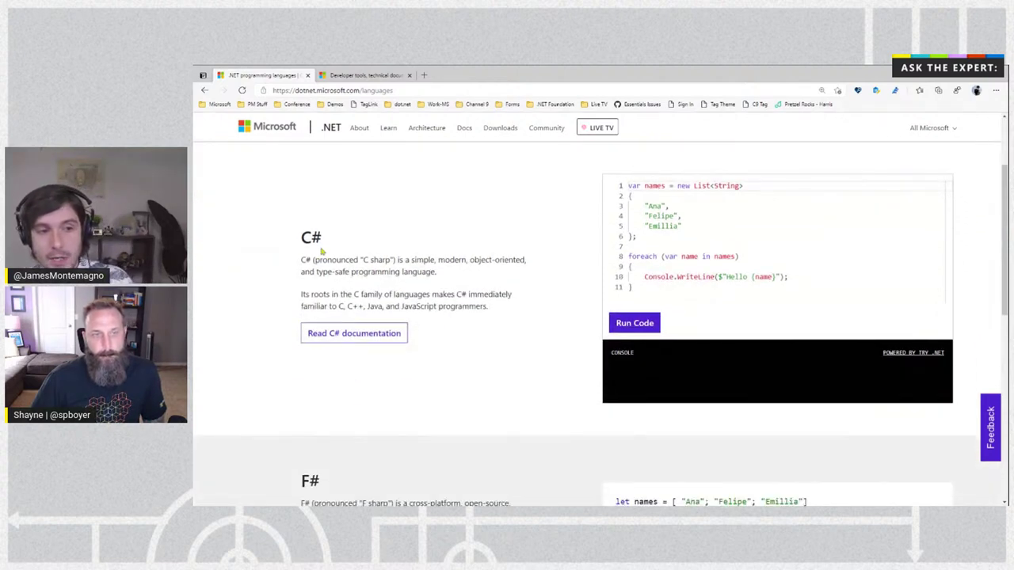
pyautogui.scroll(-1, 332, 242)
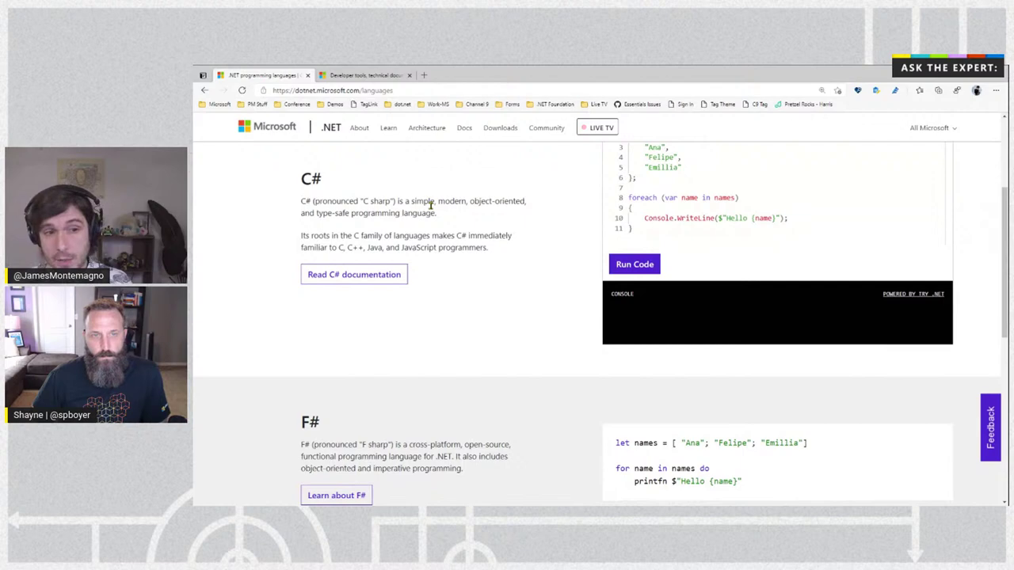
pyautogui.scroll(1, 444, 235)
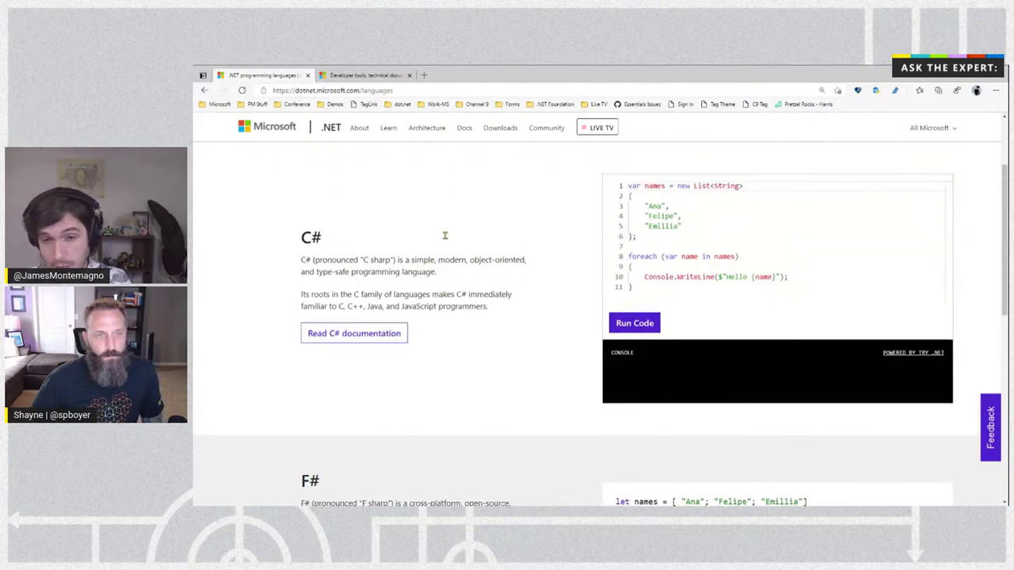
pyautogui.scroll(-3, 446, 247)
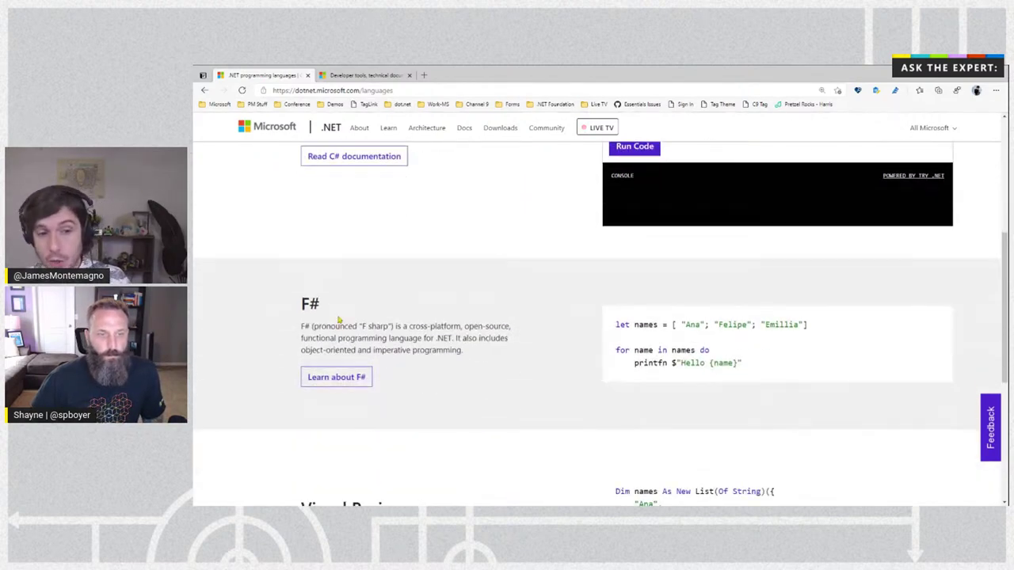
pyautogui.scroll(-2, 343, 318)
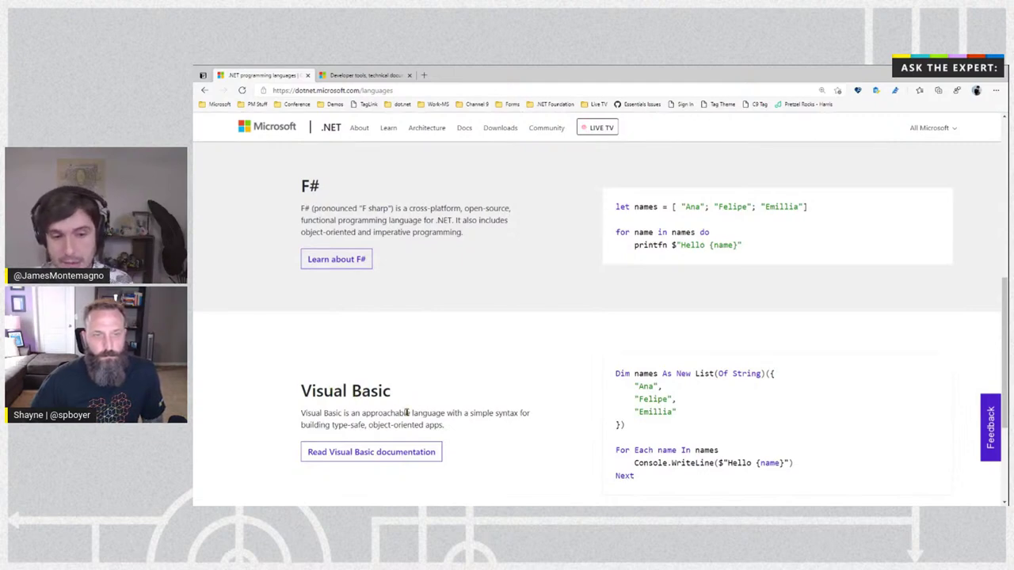
pyautogui.scroll(4, 413, 410)
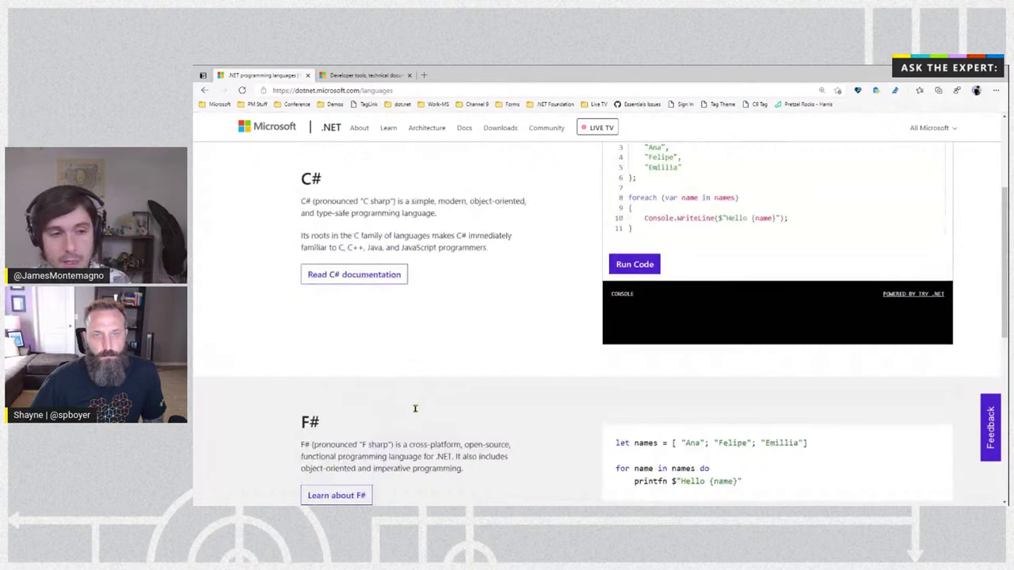
pyautogui.scroll(2, 414, 408)
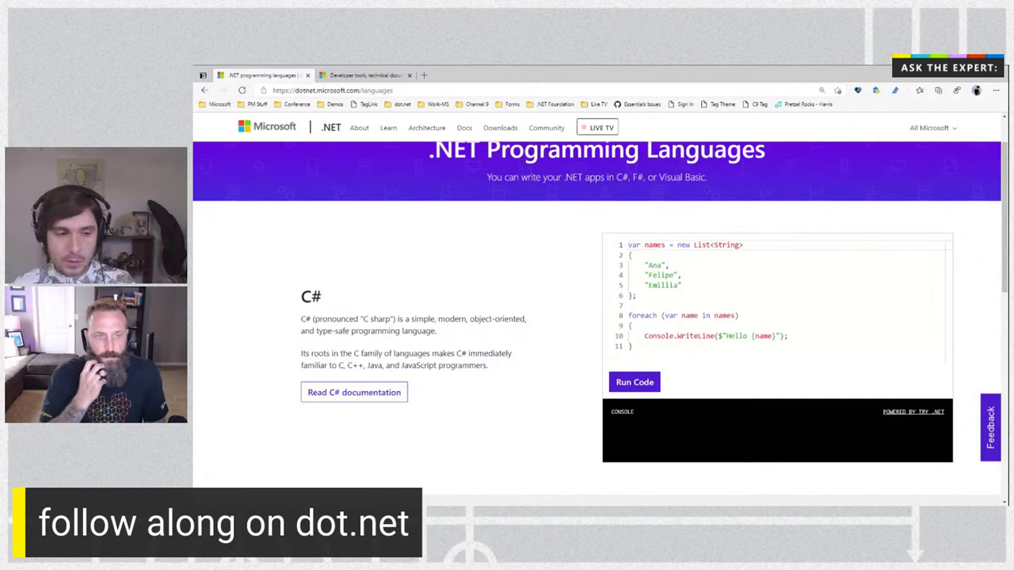
pyautogui.scroll(1, 450, 316)
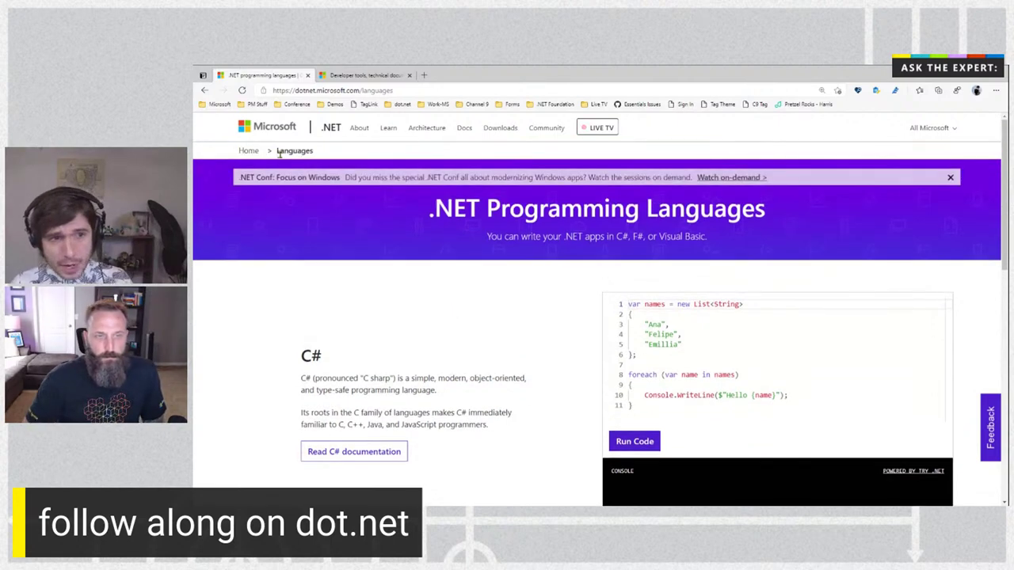
# Step: Go to the Learn .NET learning center and scroll down to its resources section
pyautogui.click(388, 130)
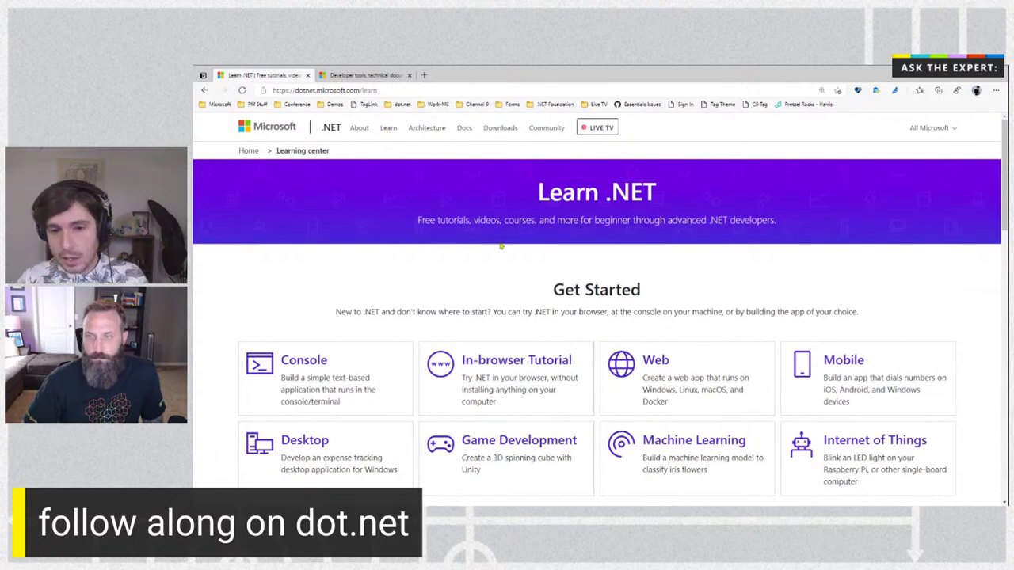
pyautogui.scroll(-1, 501, 246)
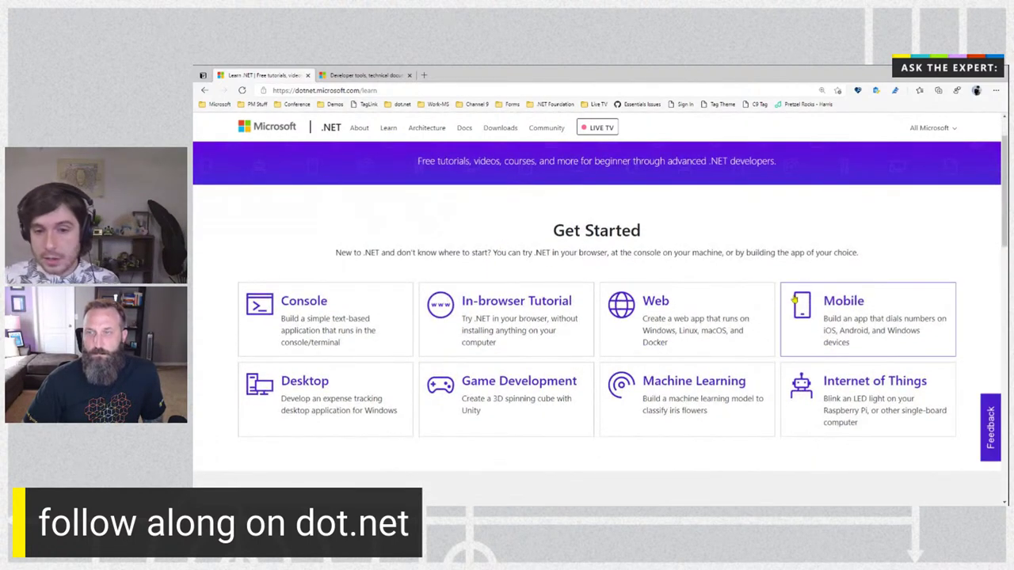
pyautogui.scroll(-3, 772, 354)
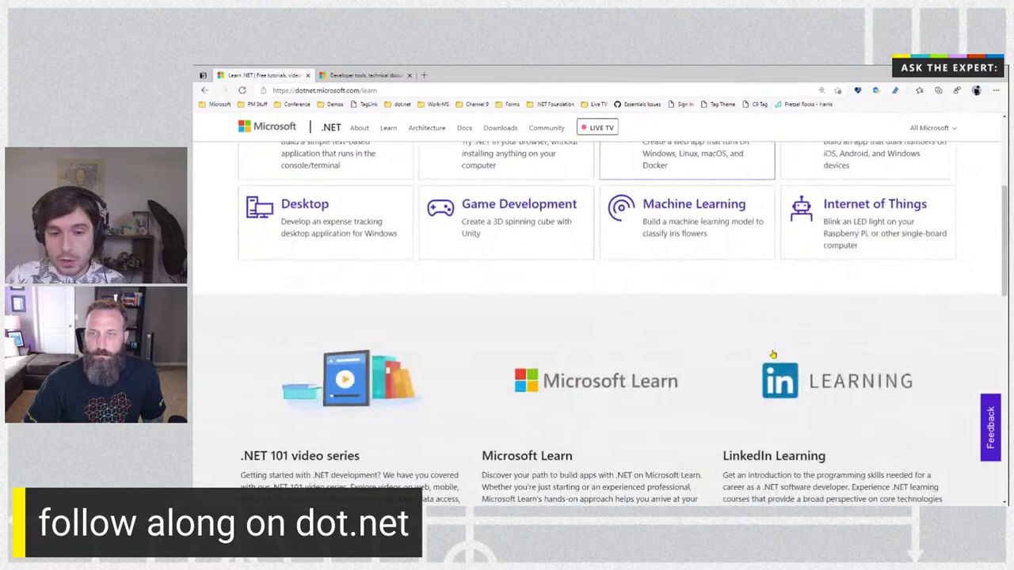
pyautogui.scroll(-2, 772, 354)
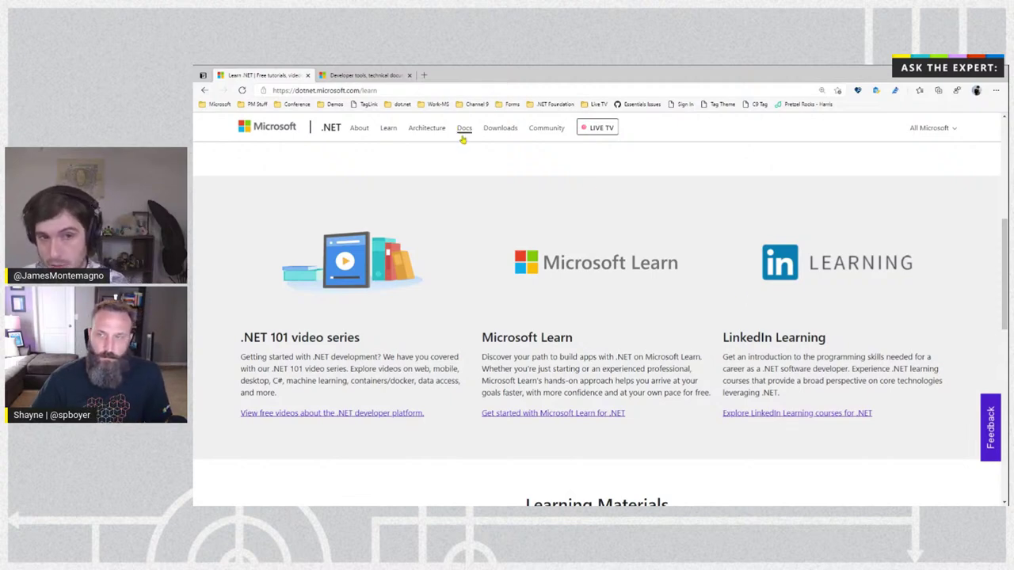
# Step: Open the .NET videos, Microsoft Learn and LinkedIn Learning links in background tabs
pyautogui.middleClick(369, 413)
pyautogui.middleClick(533, 413)
pyautogui.middleClick(765, 413)
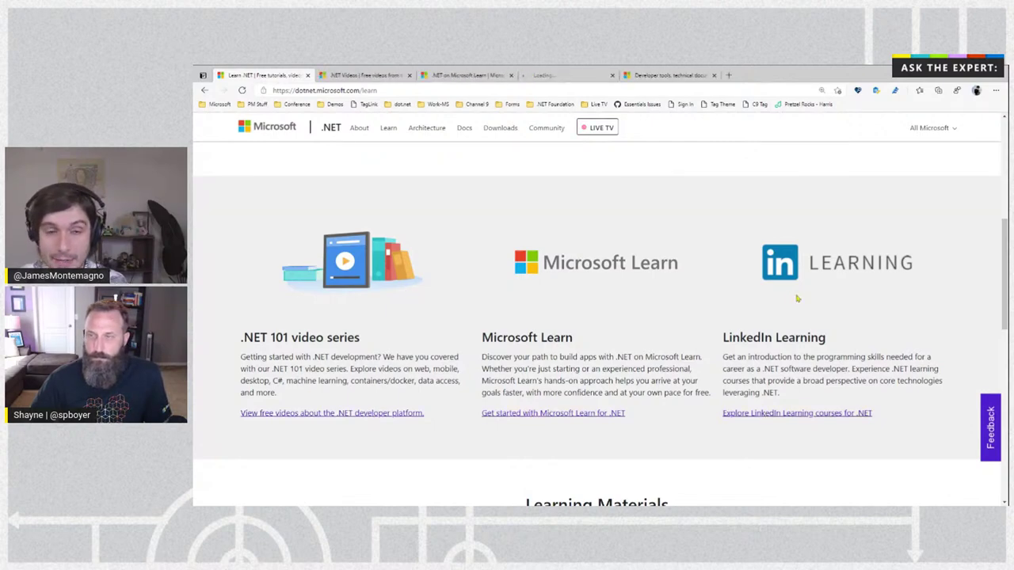
# Step: Switch to the .NET Videos tab and browse the 101 series cards, from C# to ML.NET
pyautogui.click(349, 76)
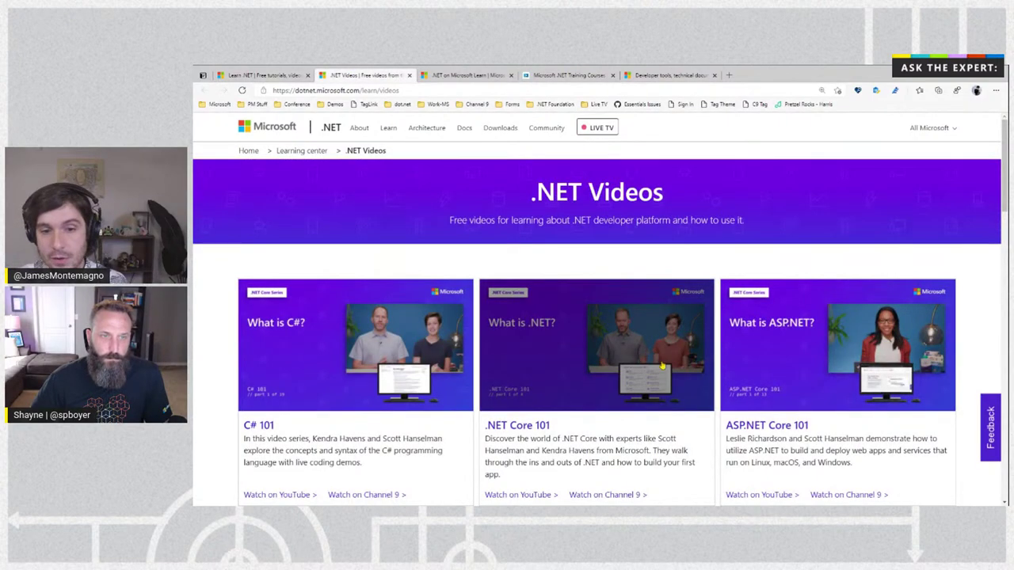
pyautogui.scroll(-1, 604, 293)
pyautogui.scroll(-1, 401, 350)
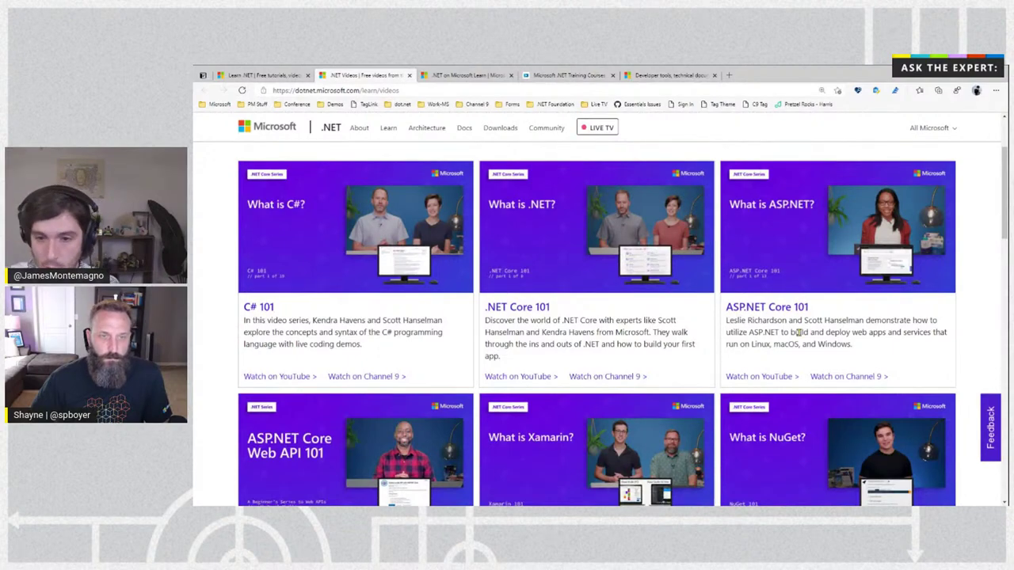
pyautogui.scroll(-1, 828, 315)
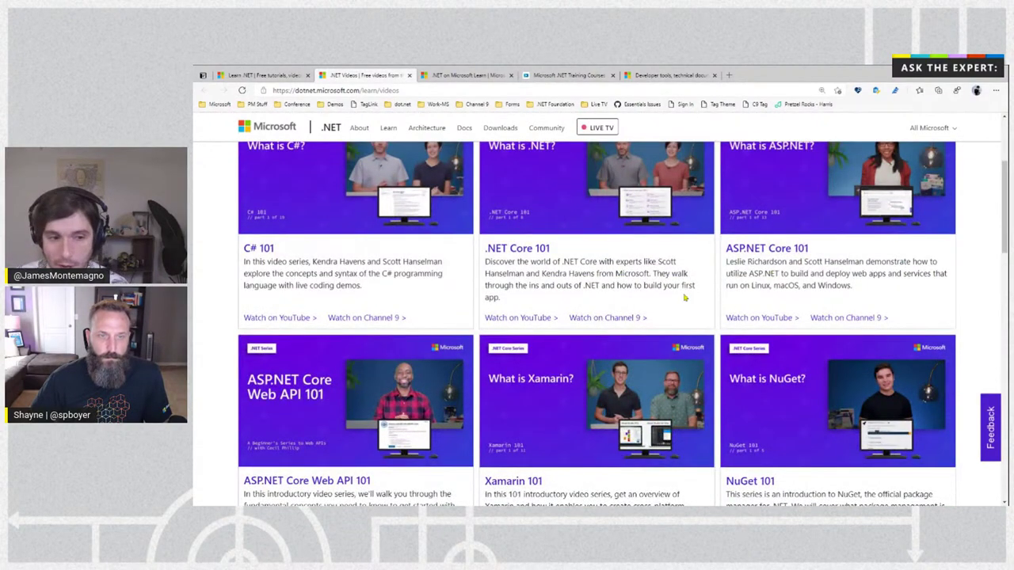
pyautogui.scroll(-1, 685, 298)
pyautogui.scroll(-3, 784, 342)
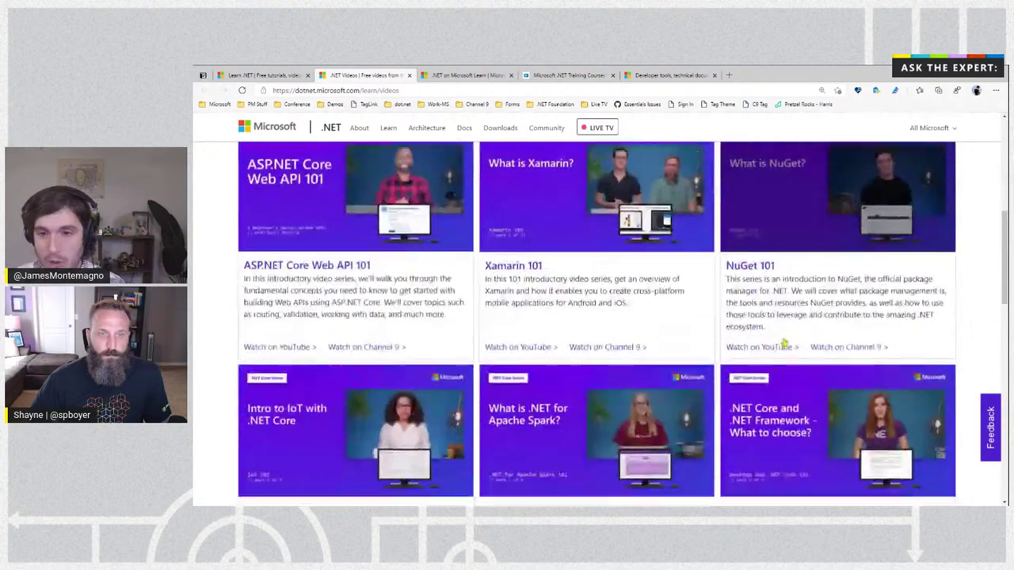
pyautogui.scroll(-4, 784, 342)
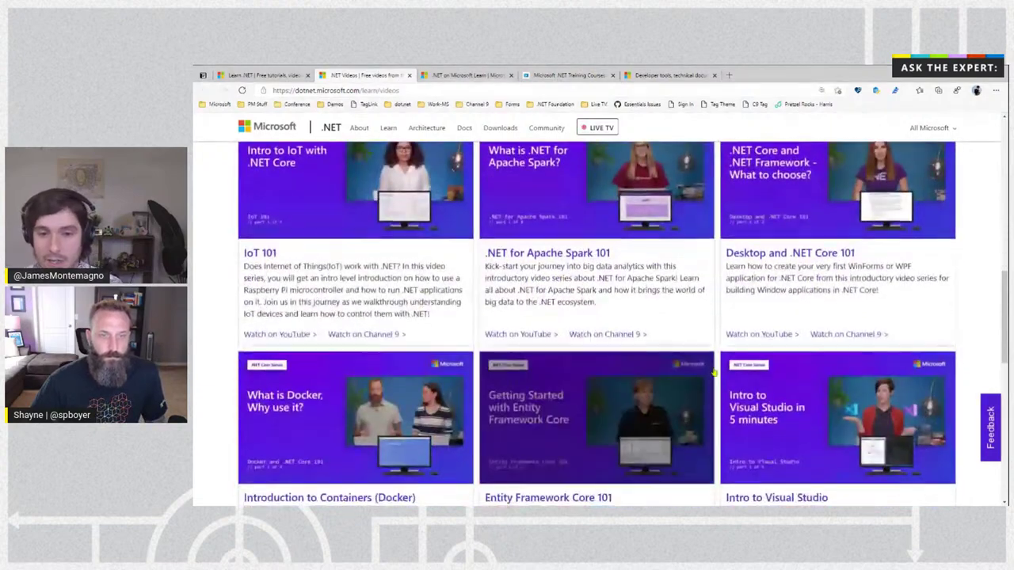
pyautogui.scroll(-3, 714, 373)
pyautogui.scroll(-2, 479, 418)
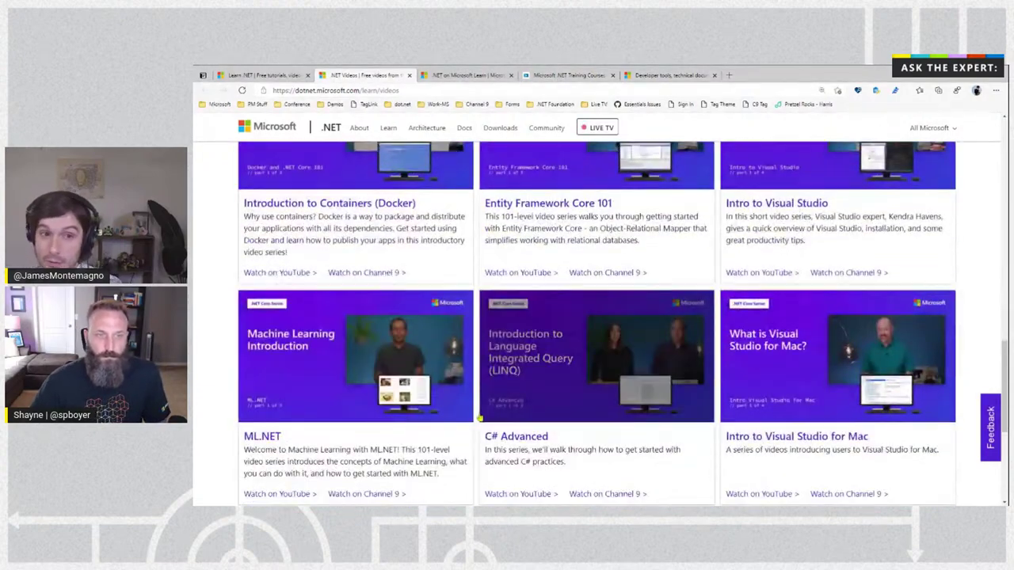
pyautogui.scroll(3, 387, 273)
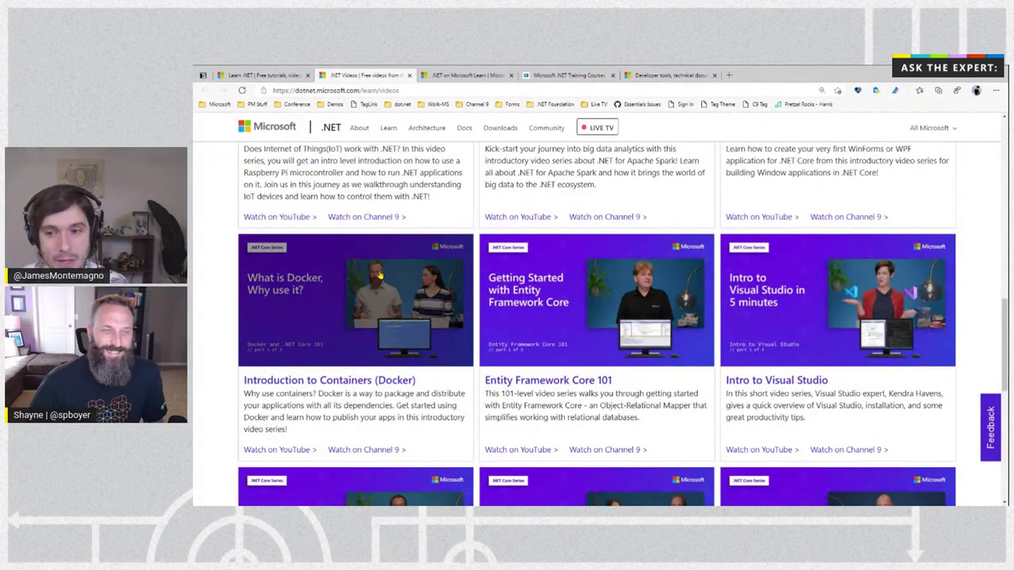
# Step: Switch to the .NET on Microsoft Learn tab and open the Learn C# collection
pyautogui.click(468, 75)
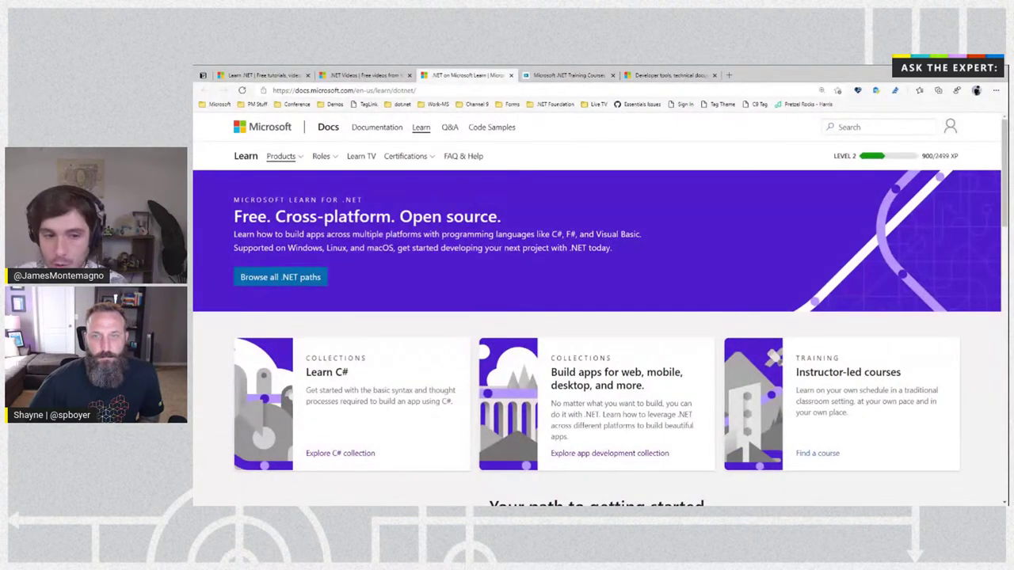
pyautogui.scroll(-1, 415, 294)
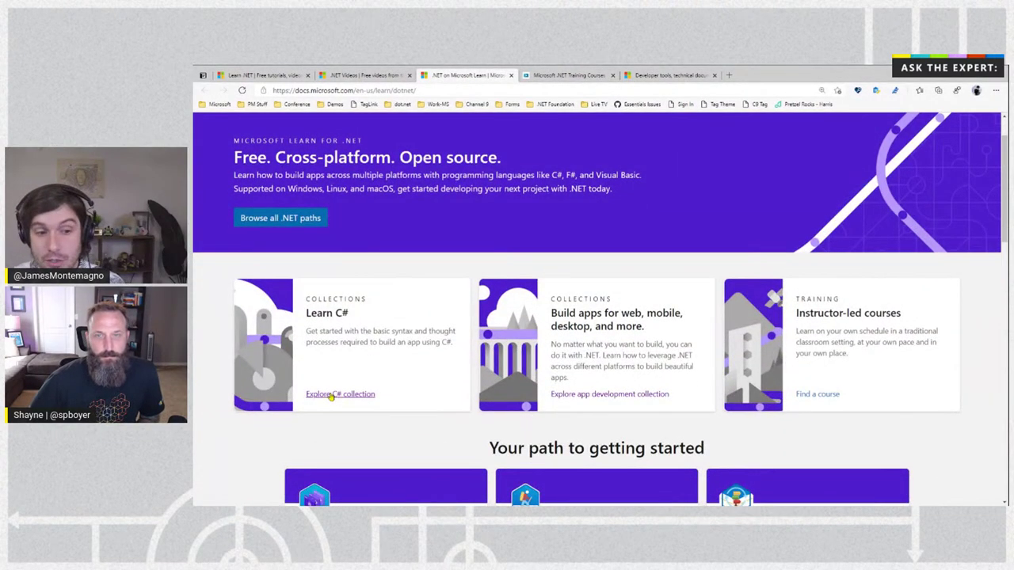
pyautogui.click(336, 395)
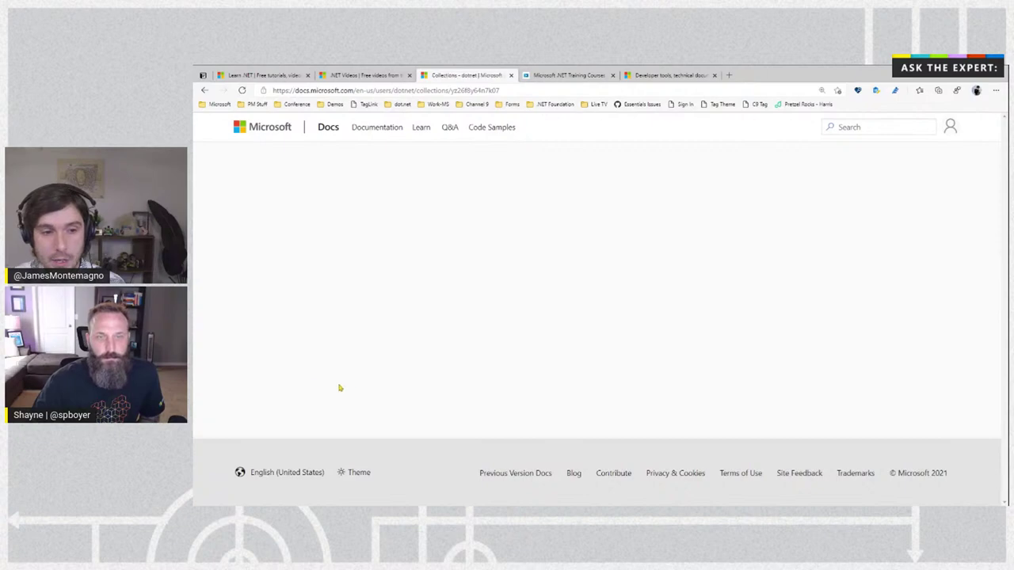
pyautogui.scroll(-3, 301, 380)
pyautogui.scroll(-1, 302, 380)
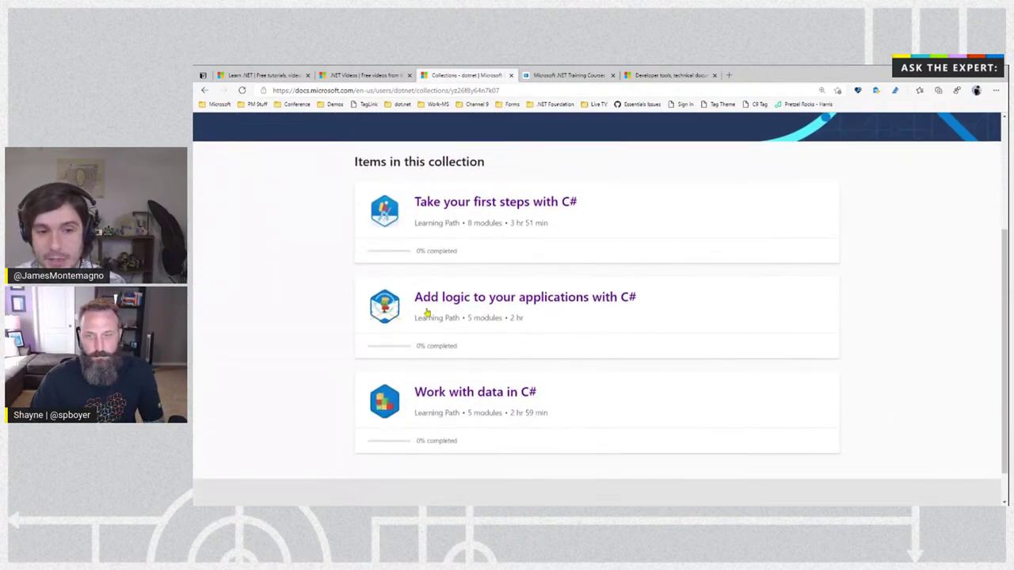
# Step: Open Take your first steps with C#, then the 'Hello World!' exercise of Write your first C# code
pyautogui.click(458, 205)
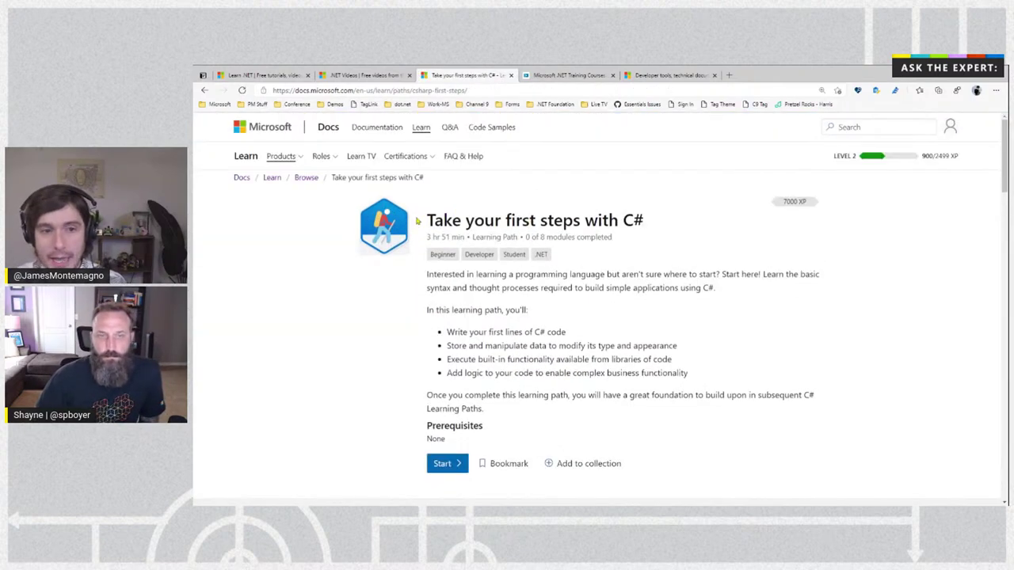
pyautogui.scroll(-4, 417, 222)
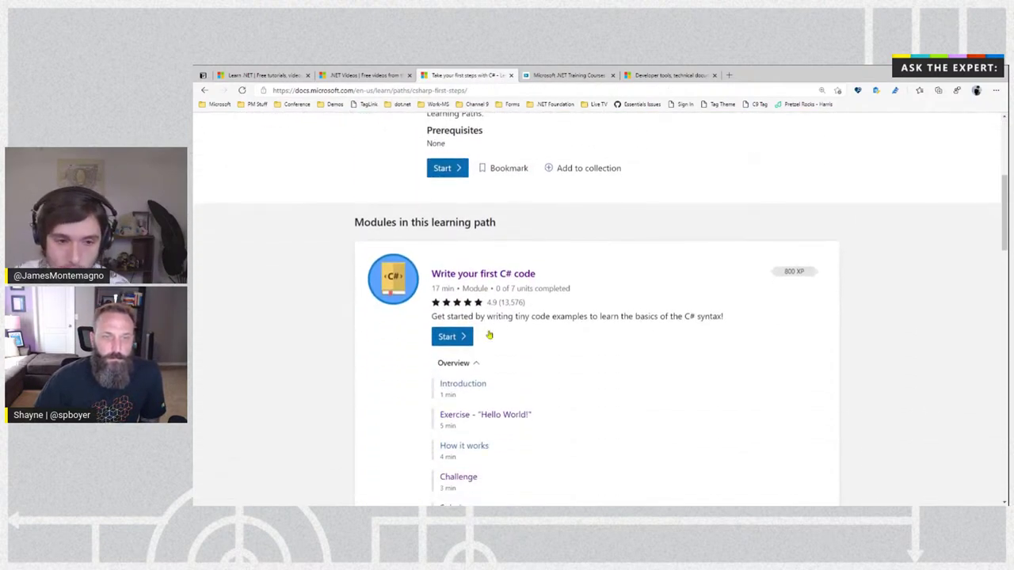
pyautogui.click(473, 275)
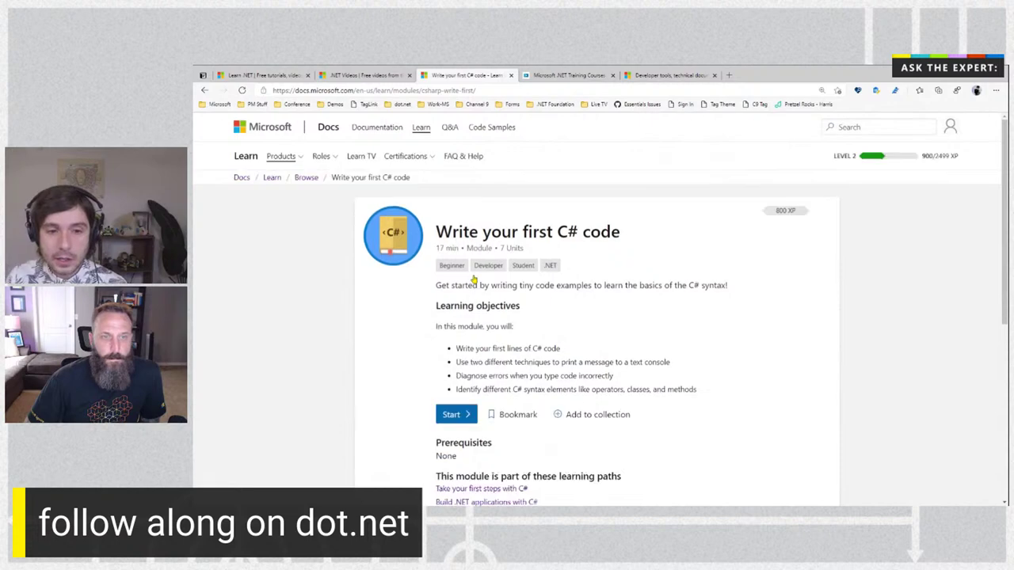
pyautogui.scroll(-4, 470, 270)
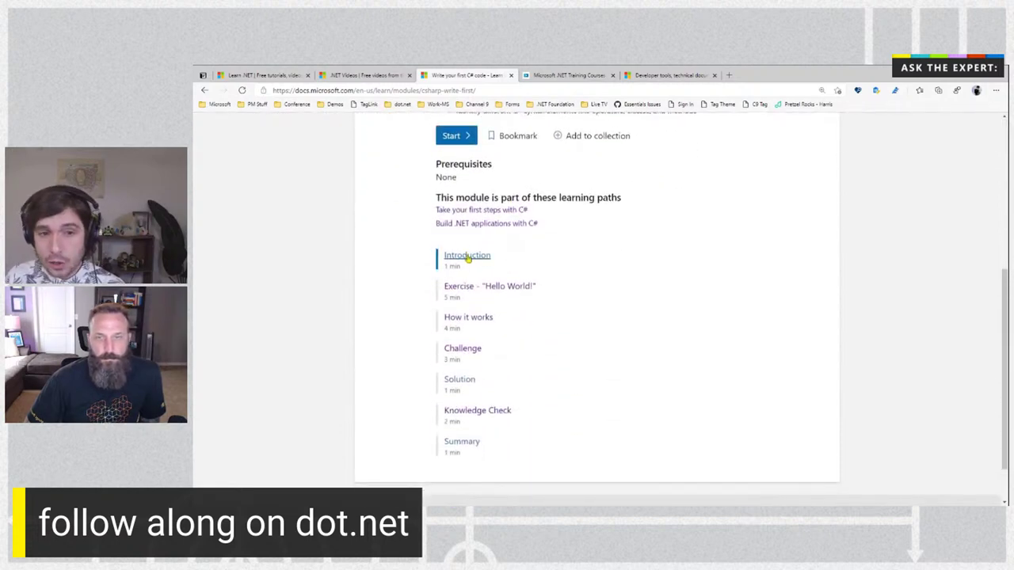
pyautogui.click(491, 288)
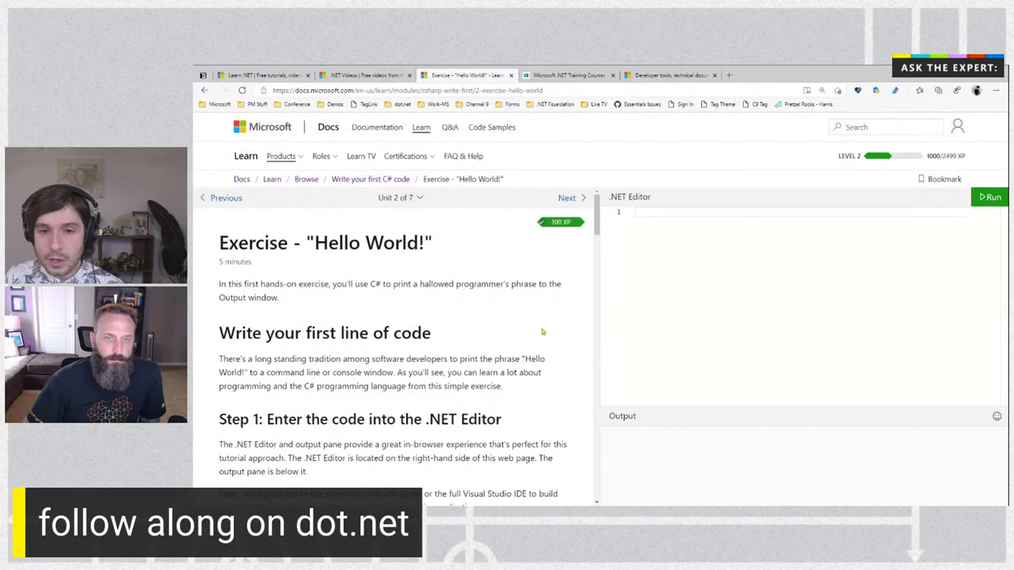
pyautogui.scroll(-3, 543, 332)
# Step: Run the Hello World sample, then replace World with a person's name and rerun it
pyautogui.click(555, 363)
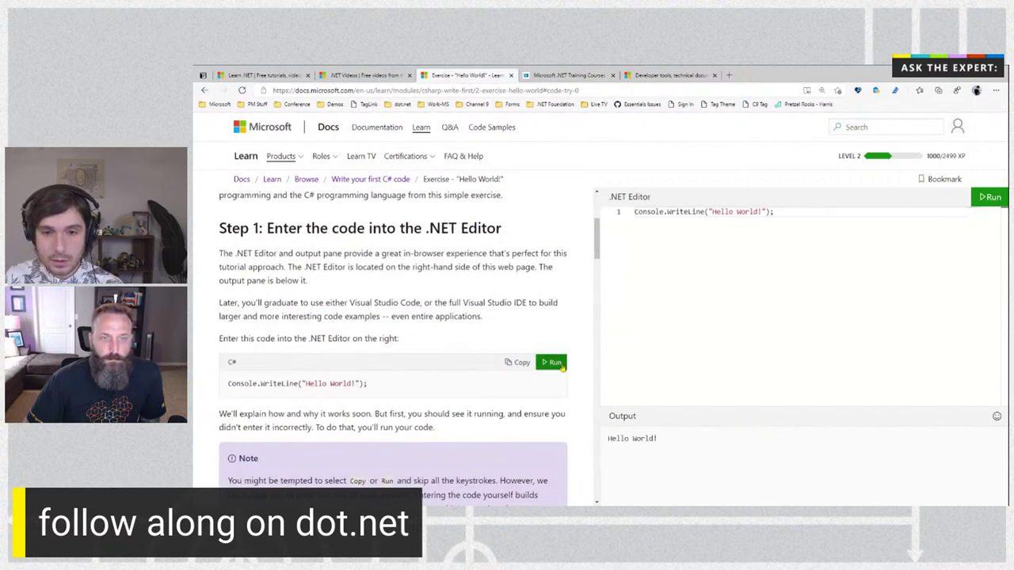
pyautogui.click(520, 365)
pyautogui.click(766, 235)
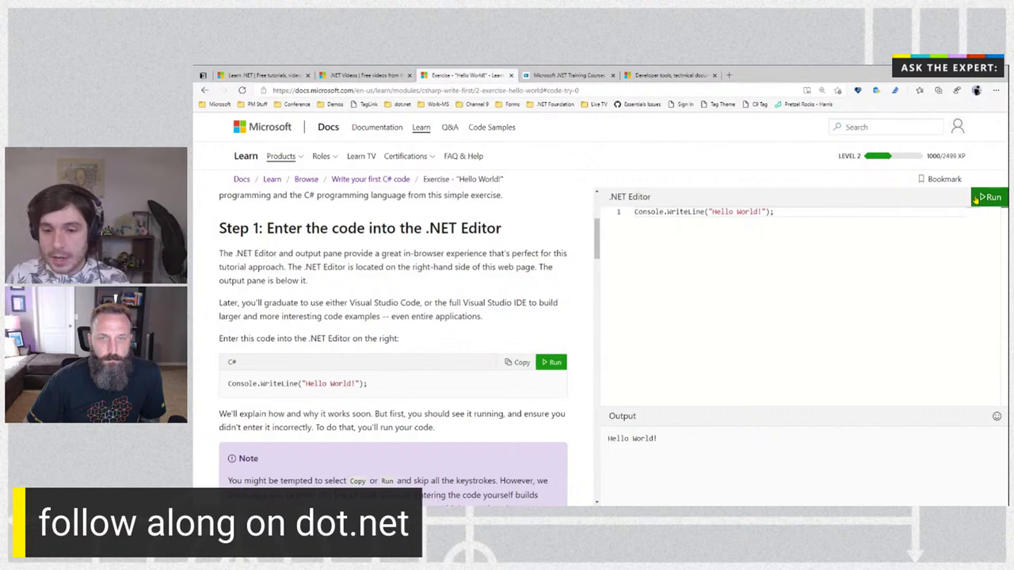
pyautogui.moveTo(675, 443); pyautogui.dragTo(626, 440)
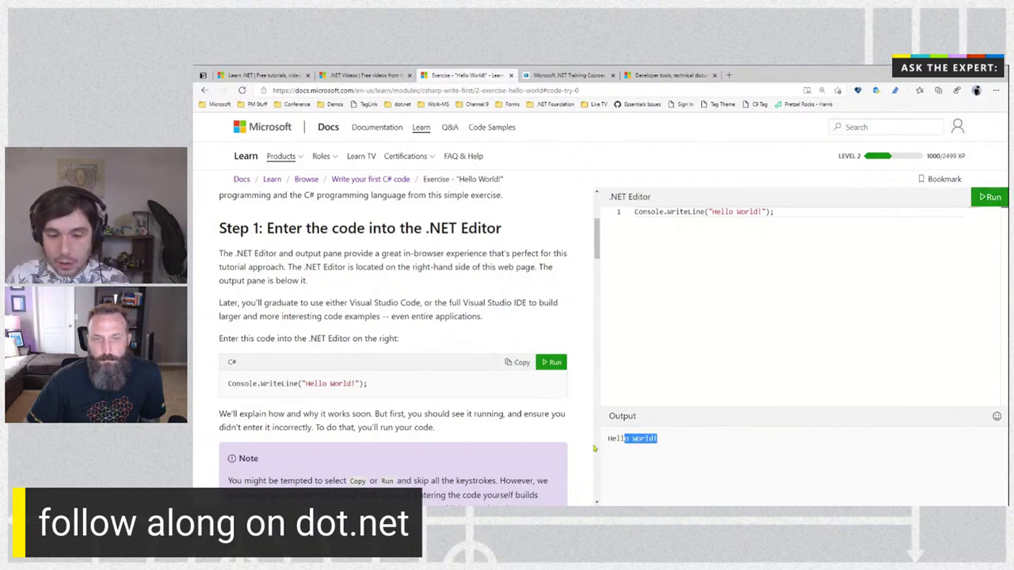
pyautogui.doubleClick(746, 211)
pyautogui.write('Shayne')
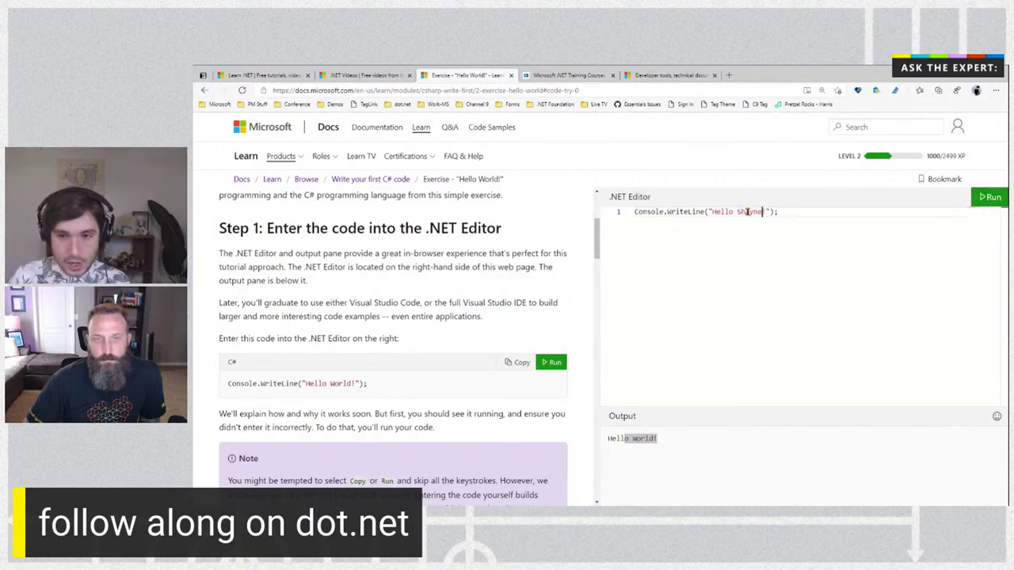
pyautogui.click(988, 197)
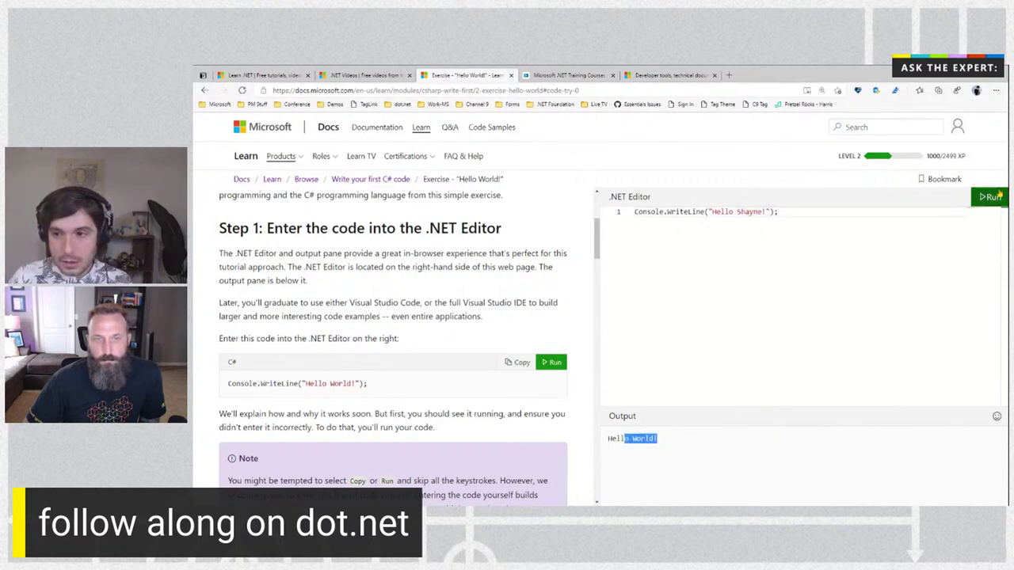
# Step: Wrap the greeting in a for(int i = 0; i < 5; i++) loop, indent it, and run
pyautogui.click(632, 212)
pyautogui.press('Return')
pyautogui.write('for')
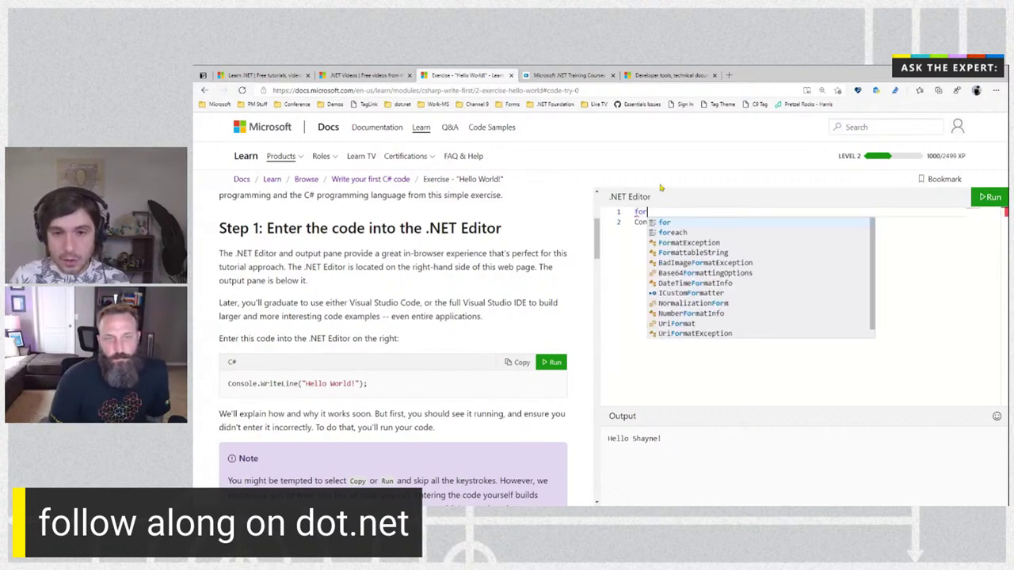
pyautogui.write('(int i')
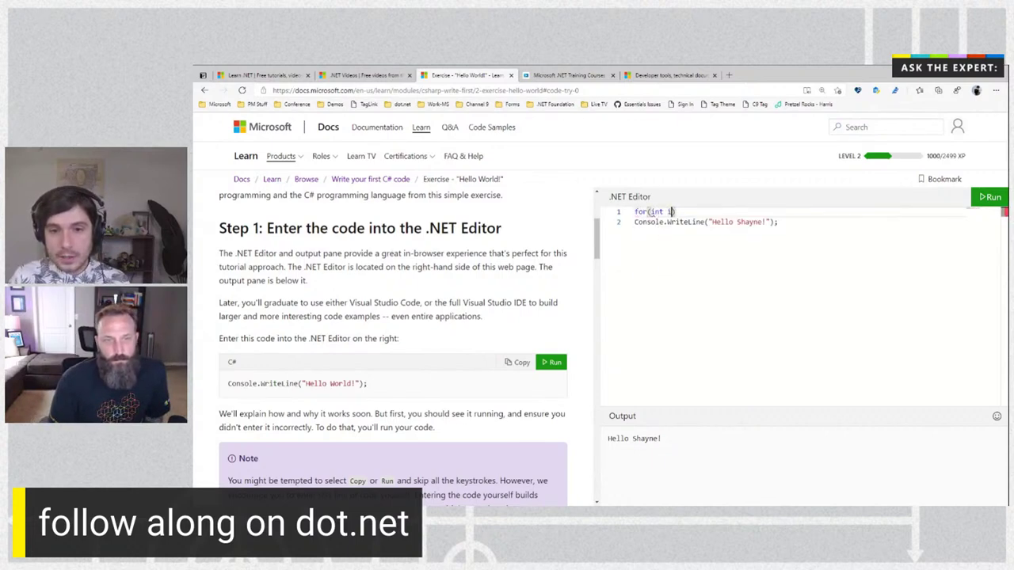
pyautogui.write(' = ')
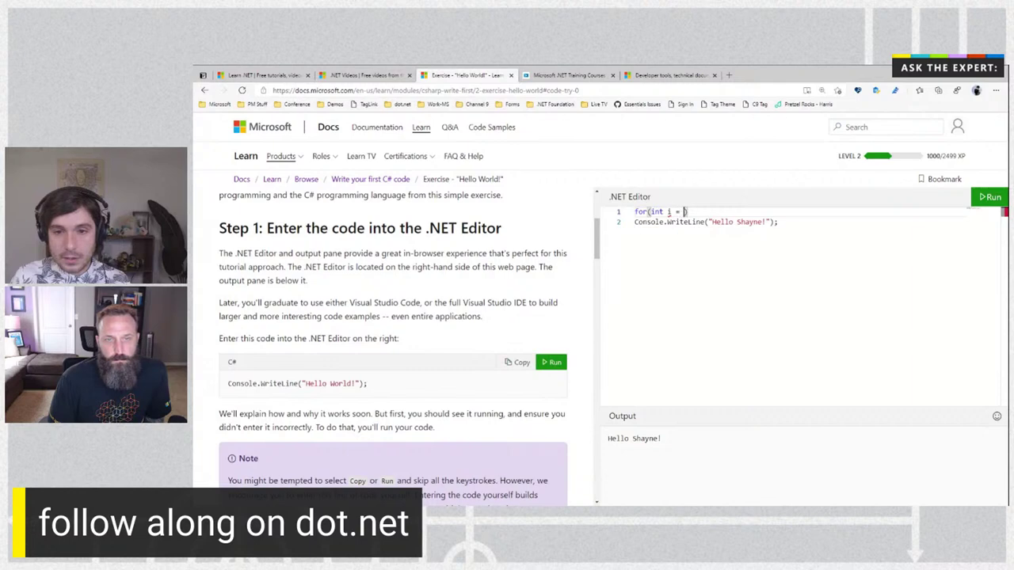
pyautogui.write('0; i < 5; i++')
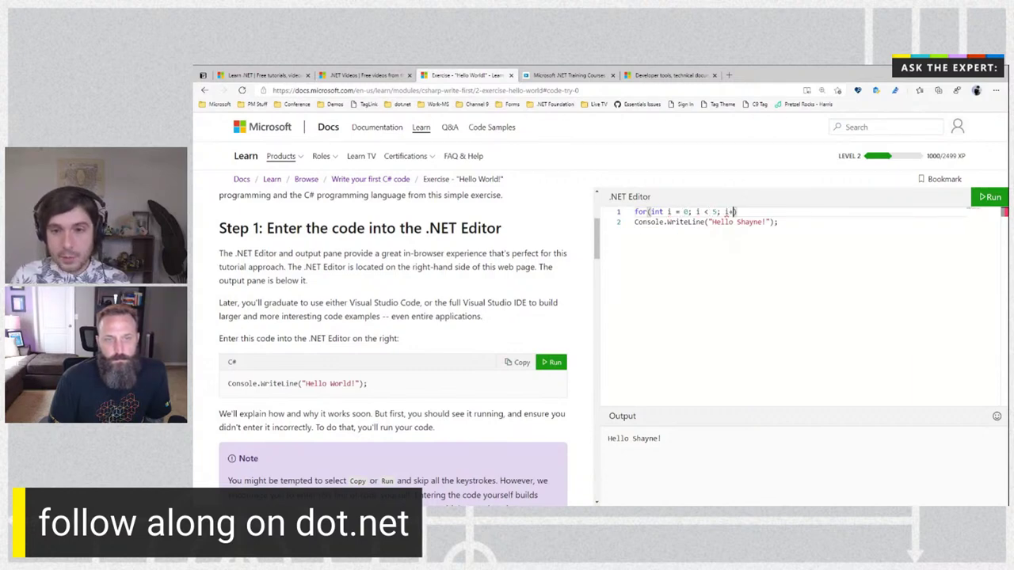
pyautogui.click(635, 222)
pyautogui.press('Tab')
pyautogui.click(989, 196)
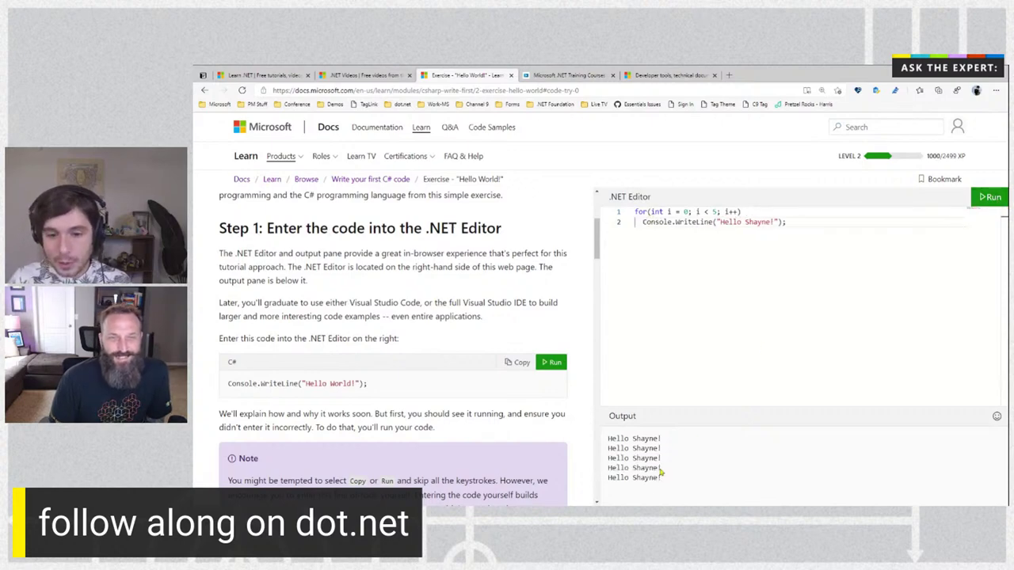
# Step: Change the greeting name to 'Learn TV' and run it, printing Hello Learn TV! five times
pyautogui.moveTo(668, 484); pyautogui.dragTo(603, 445)
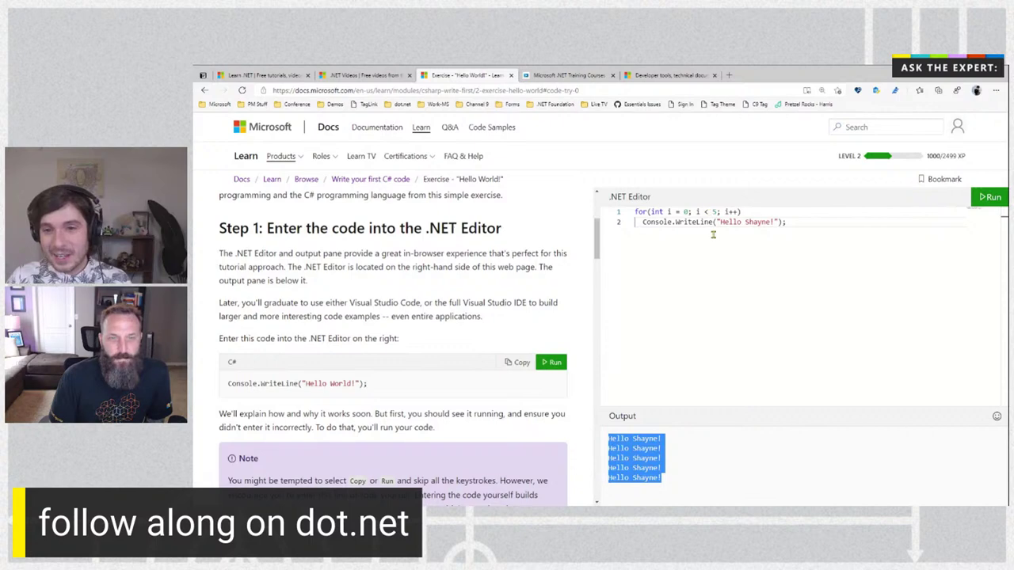
pyautogui.doubleClick(756, 222)
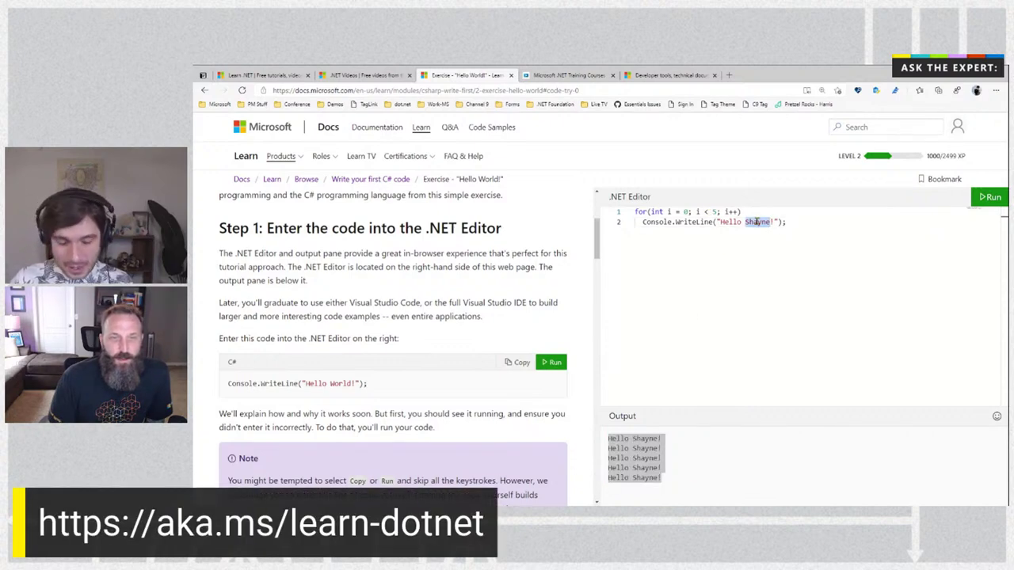
pyautogui.write('Learn TV')
pyautogui.doubleClick(757, 222)
pyautogui.click(758, 222)
pyautogui.click(986, 198)
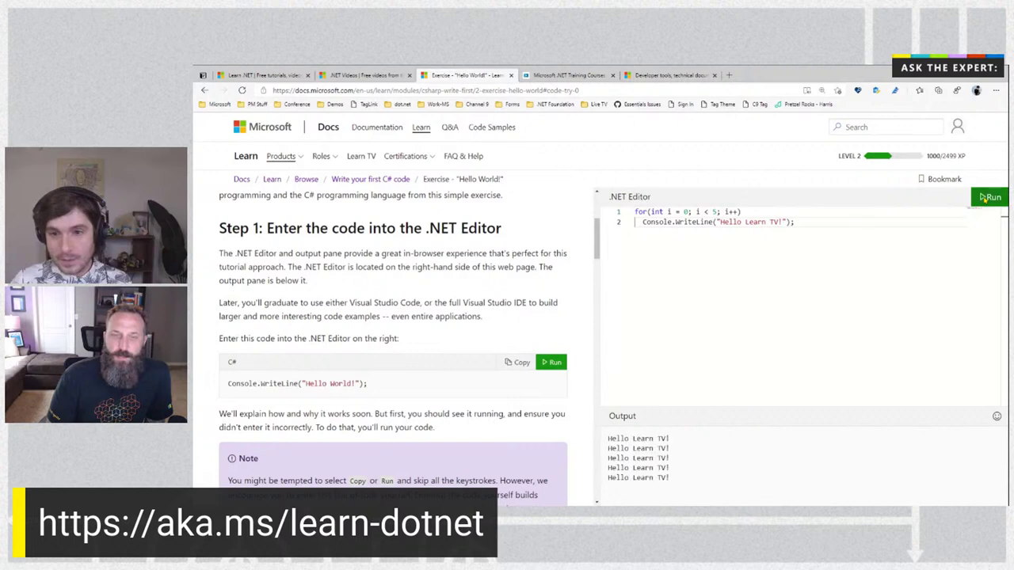
# Step: Replace TV with {i} in the greeting string, ready to make it interpolated
pyautogui.doubleClick(772, 221)
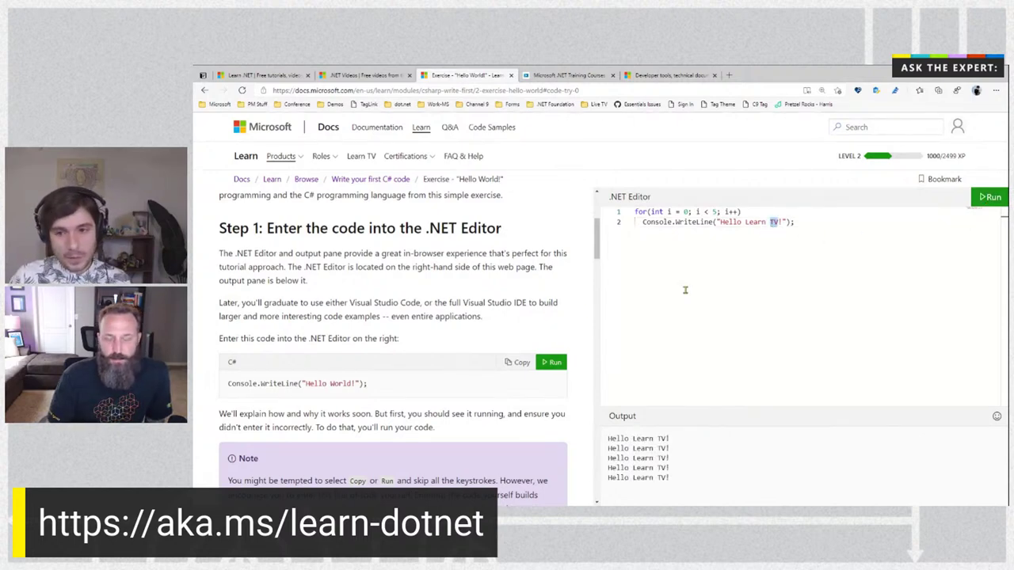
pyautogui.write('{i')
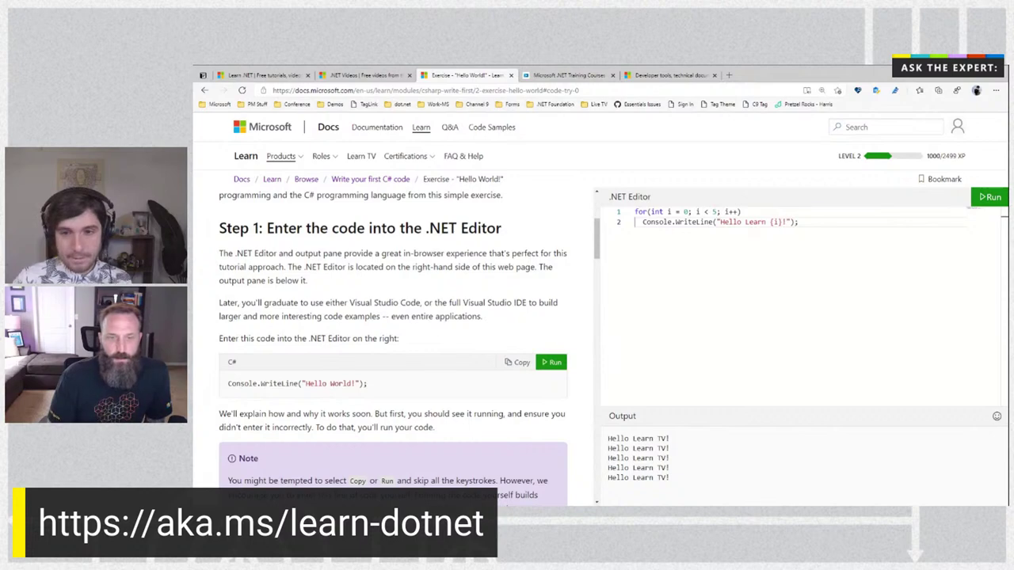
pyautogui.click(716, 221)
# Step: Add $ to interpolate the string and run it, then reopen the Learn C# collection via Products > .NET
pyautogui.write('$')
pyautogui.click(990, 197)
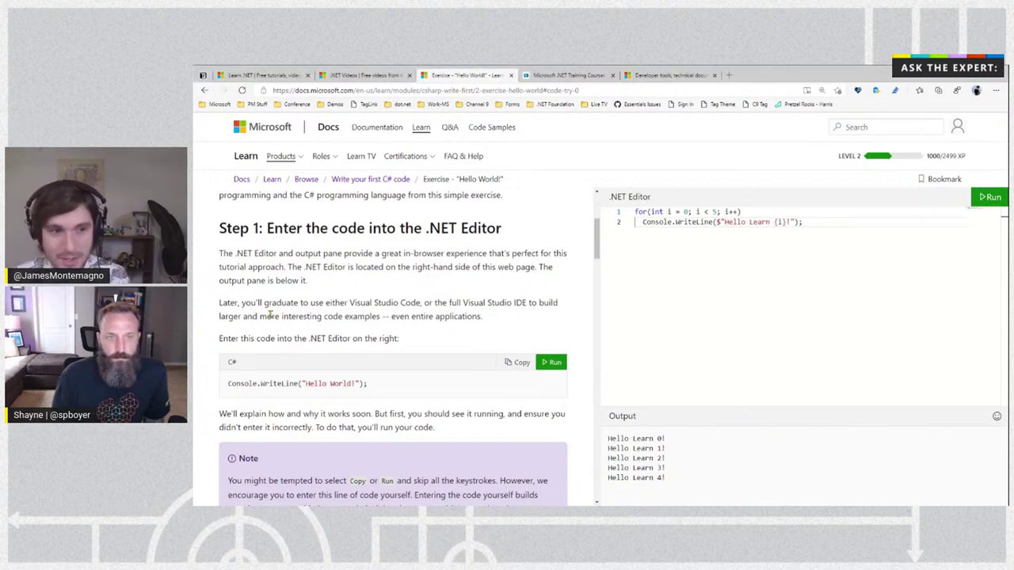
pyautogui.click(281, 157)
pyautogui.click(283, 254)
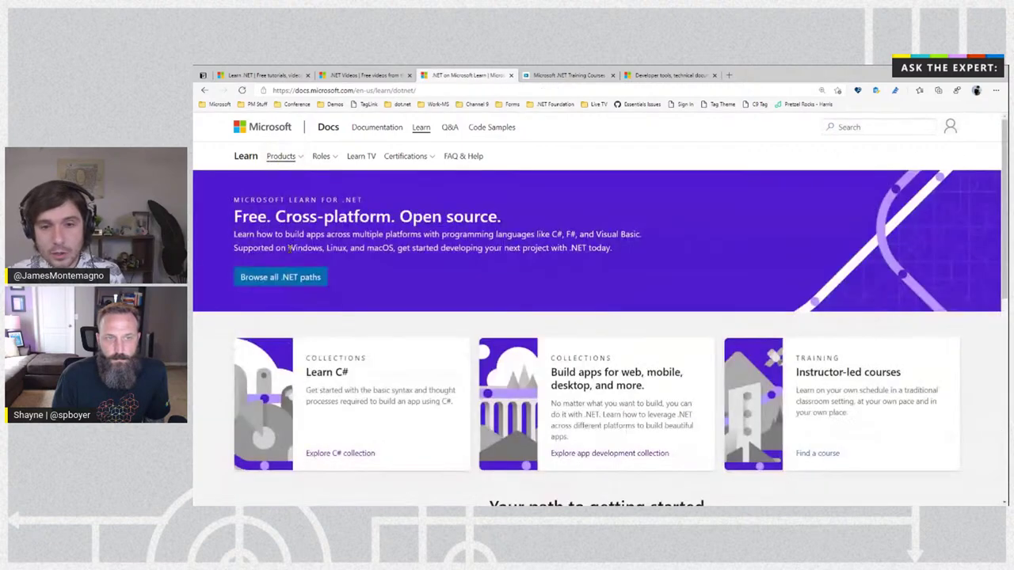
pyautogui.scroll(-1, 340, 449)
pyautogui.scroll(-1, 340, 449)
pyautogui.click(342, 398)
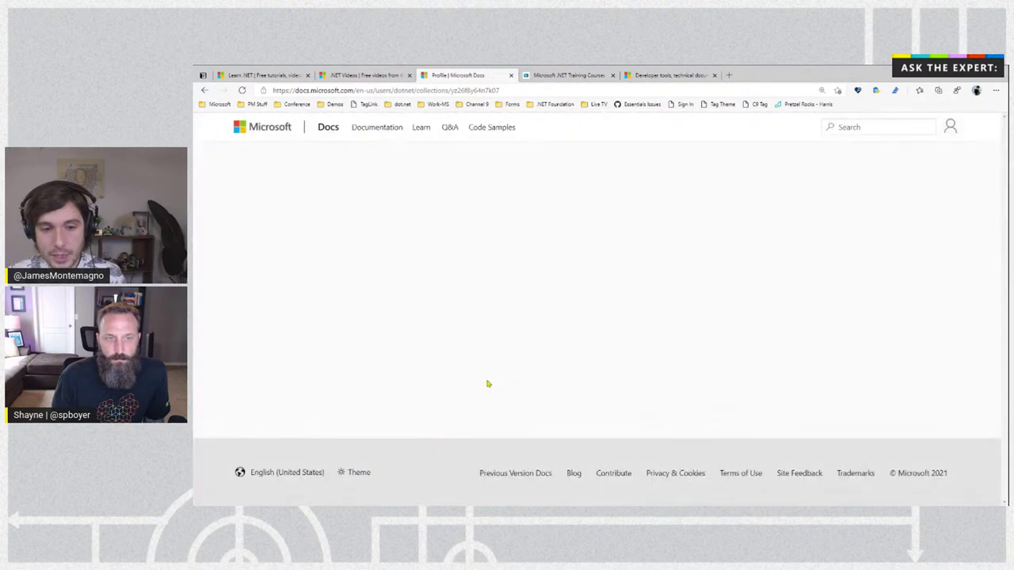